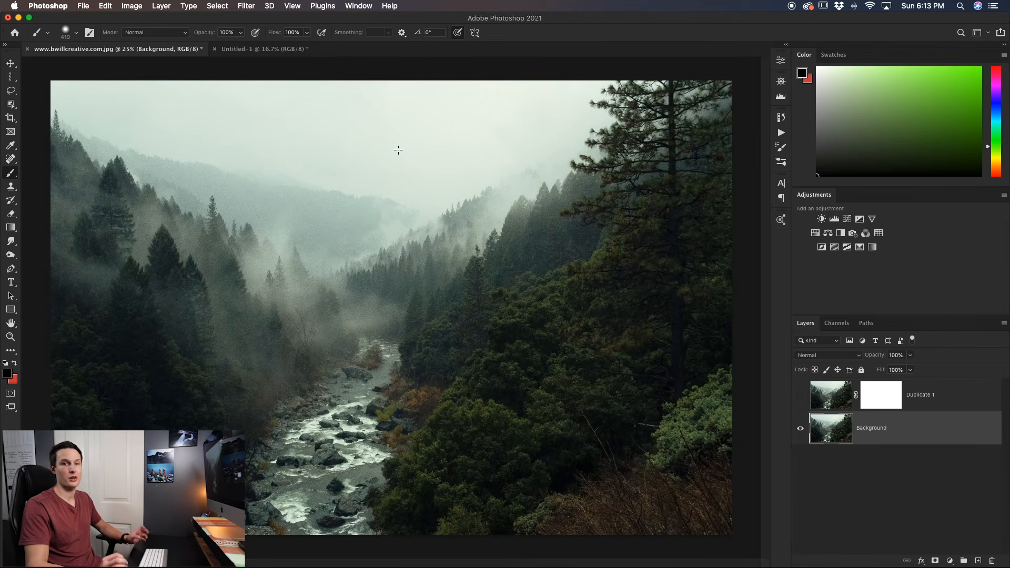
- Test a black stroke with the precise crosshair cursor, undo it, and switch the brush cursor to the brush-size circle
left_click_drag(370, 194, 424, 211)
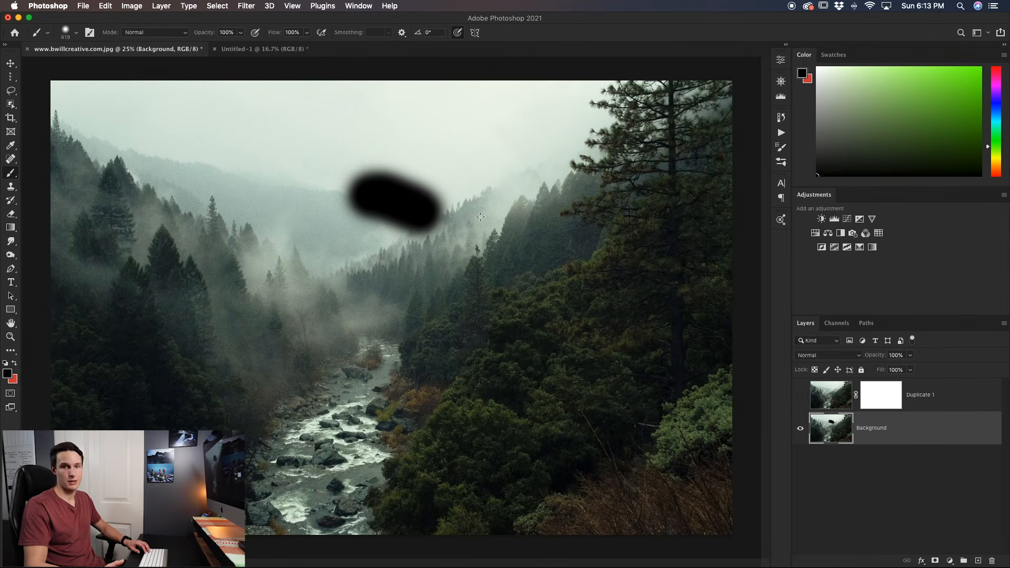
key("super+z")
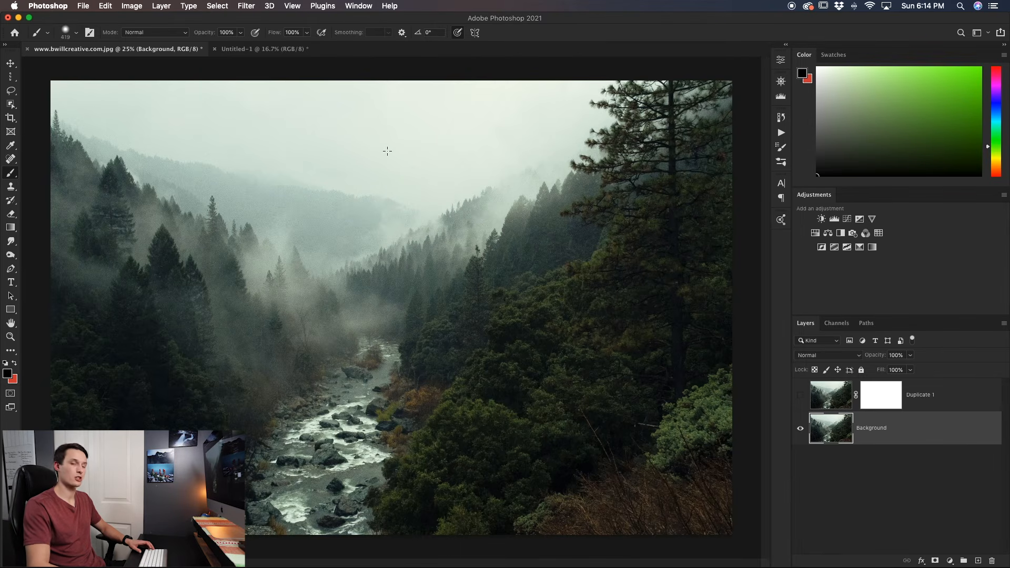
key("Caps_Lock")
key("Caps_Lock")
key("Caps_Lock")
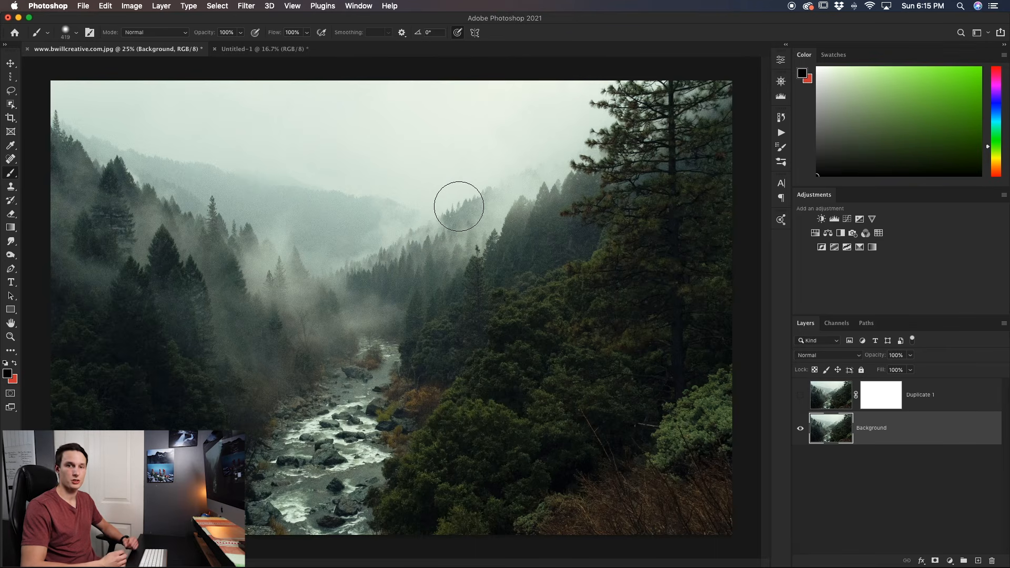
- Hide all the interface panels and toolbars and show them again, two times in a row
key("Tab")
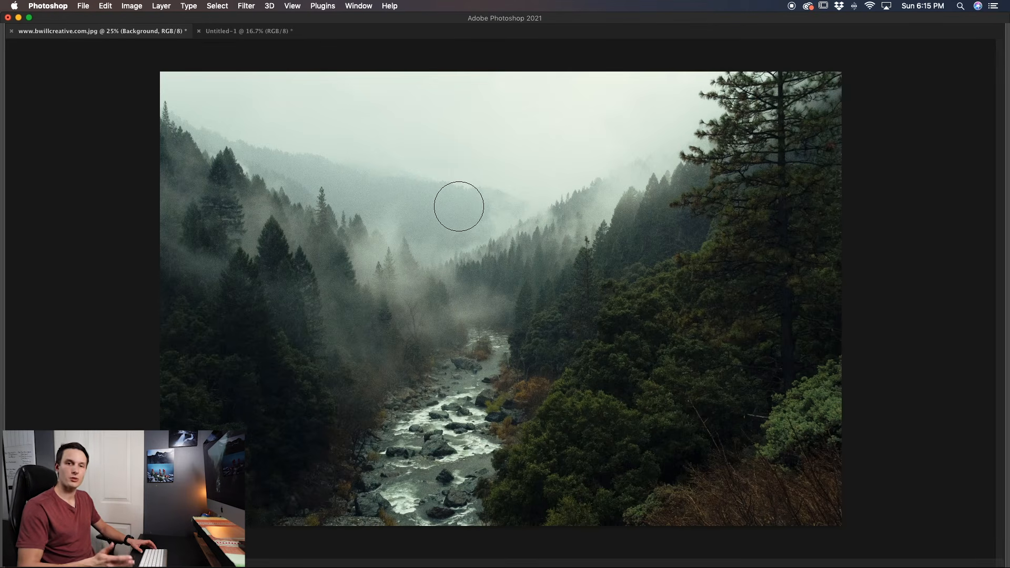
key("Tab")
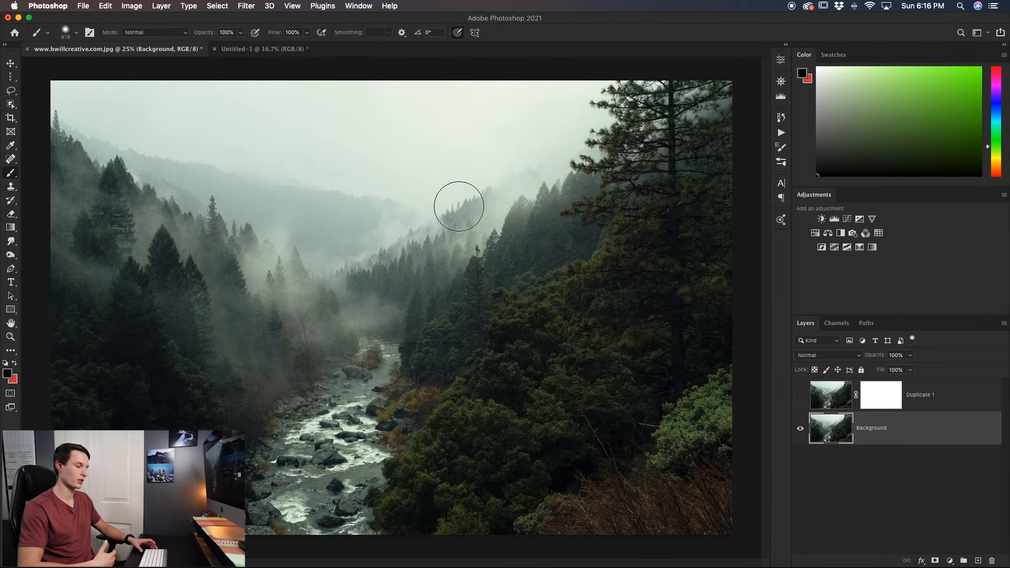
key("Tab")
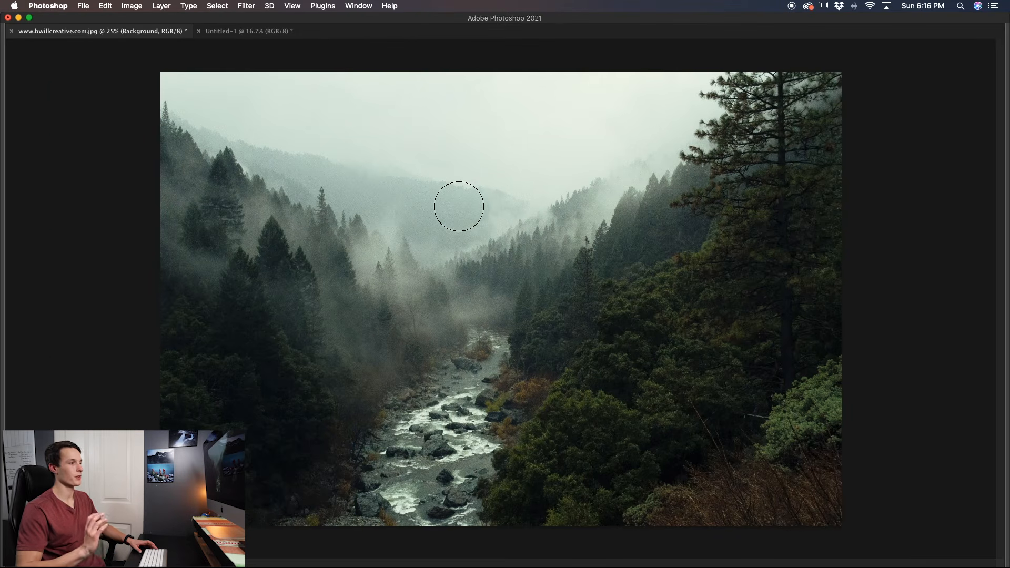
key("Tab")
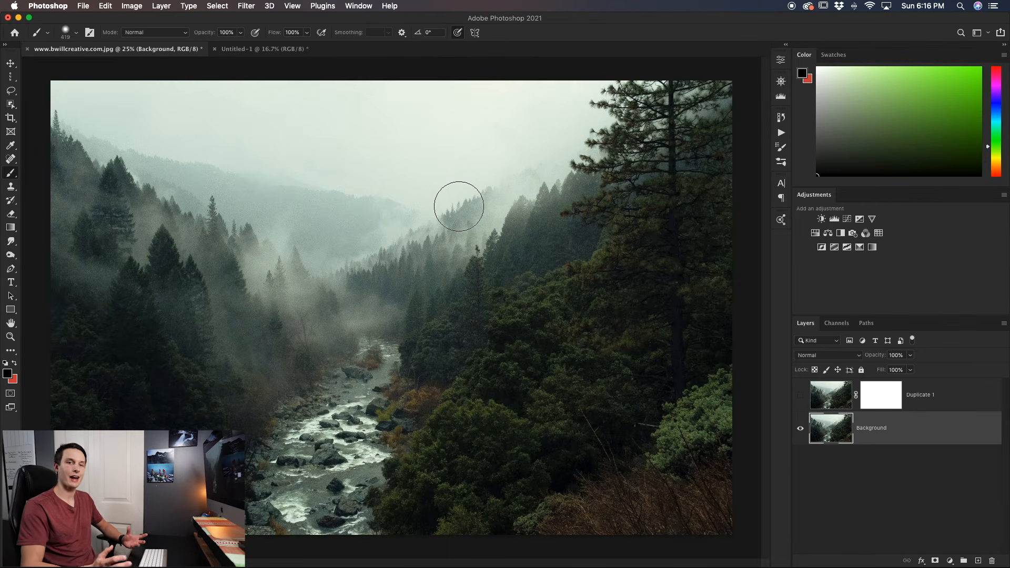
- Set the background color to a brighter red and paint a stroke in the black foreground color across the middle of the valley
left_click(807, 79)
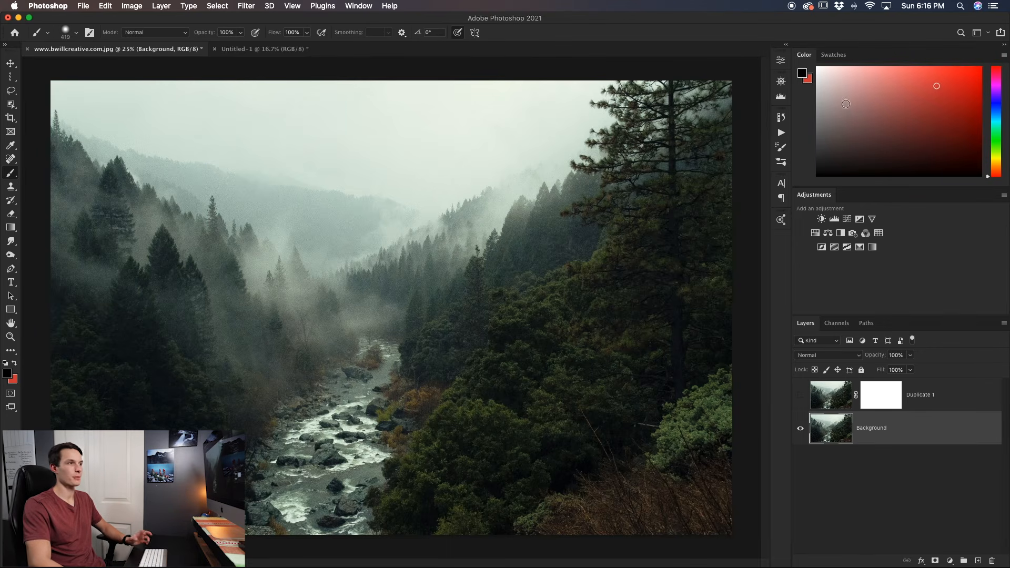
left_click(951, 78)
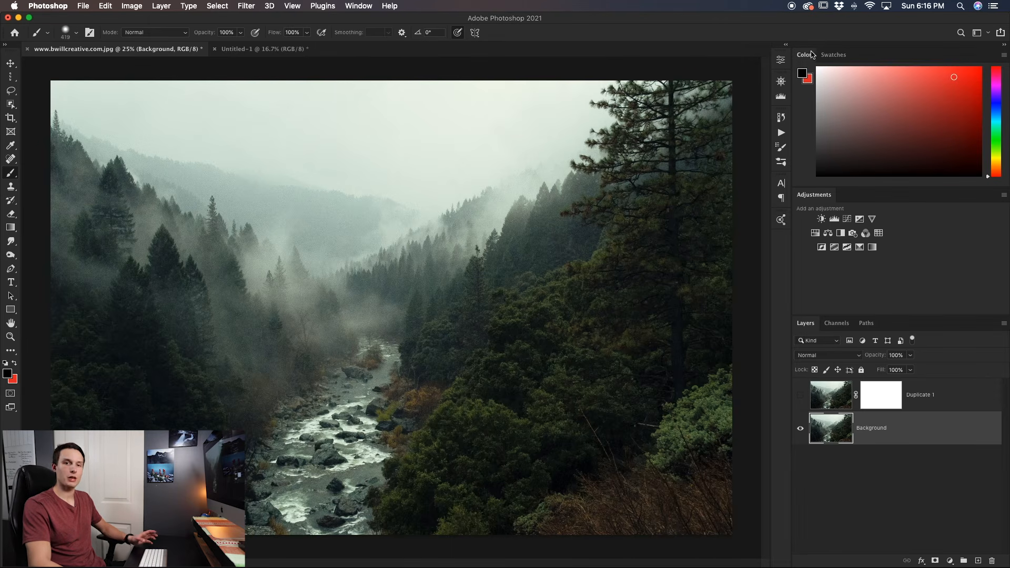
mouse_move(231, 287)
left_mouse_down()
mouse_move(452, 306)
mouse_move(506, 337)
left_mouse_up()
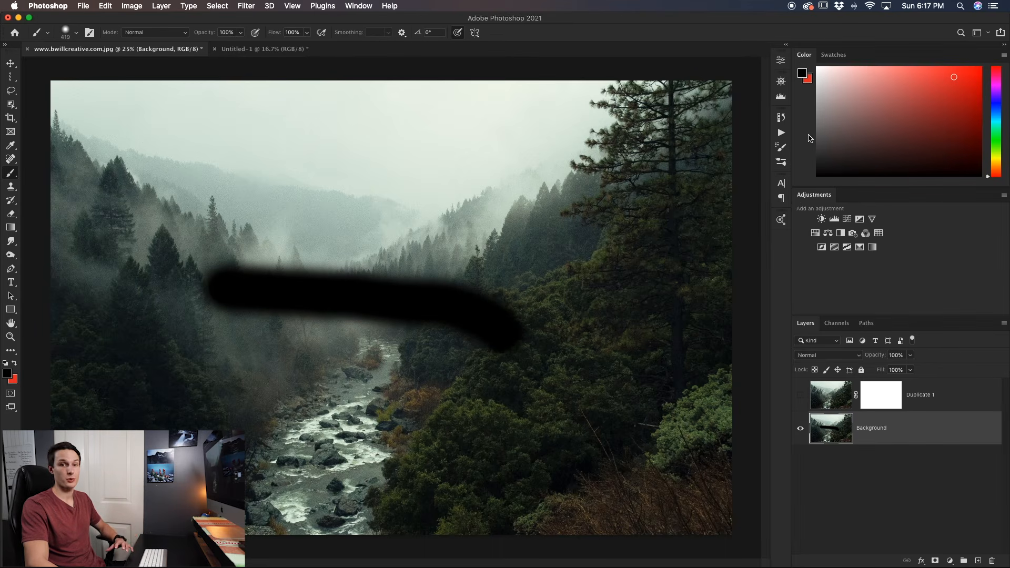
- Set the foreground color to a bright green and paint a green stroke across the photo above the black one
left_click(804, 77)
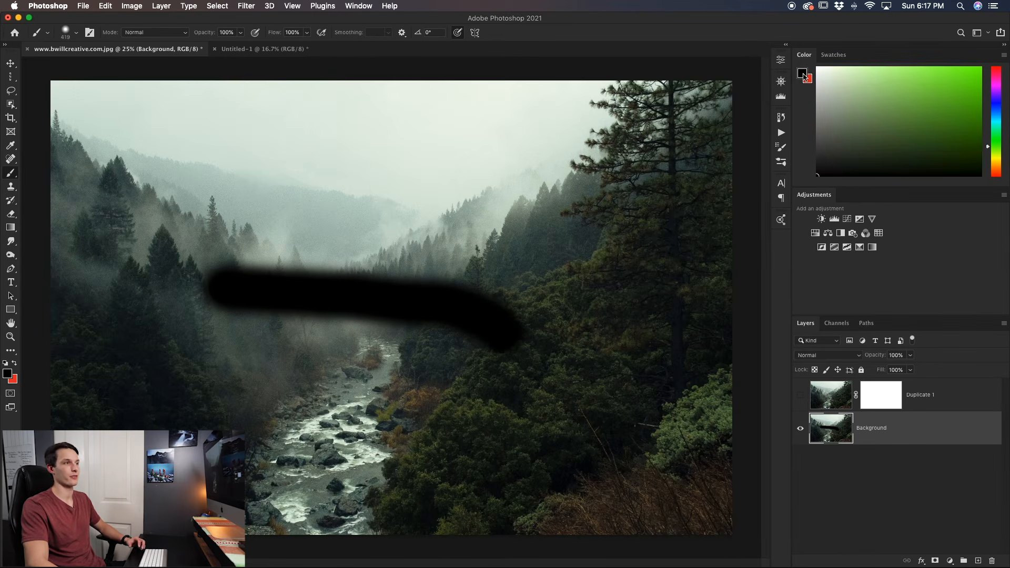
mouse_move(854, 131)
left_mouse_down()
mouse_move(886, 86)
mouse_move(918, 117)
mouse_move(943, 87)
left_mouse_up()
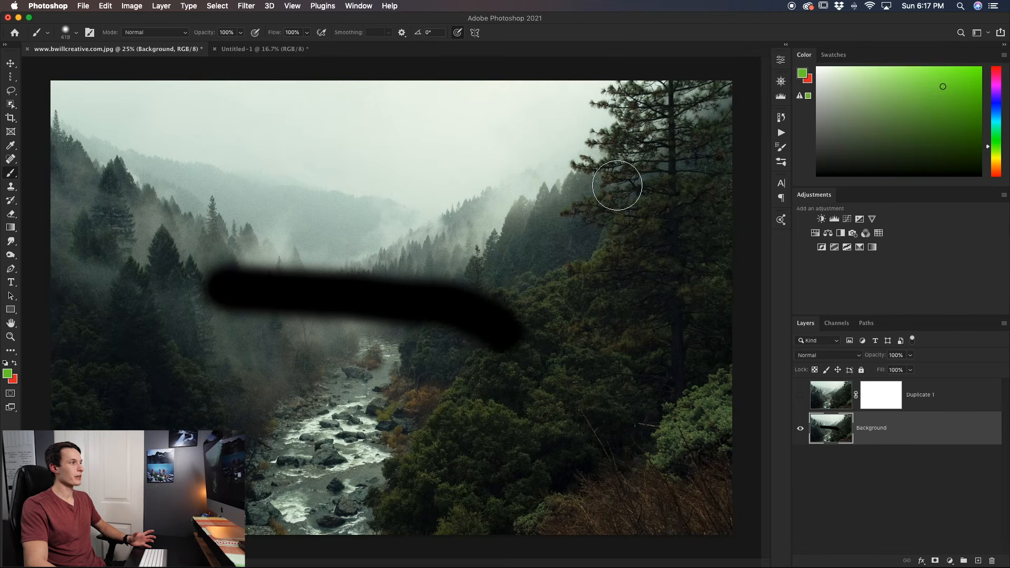
mouse_move(242, 203)
left_mouse_down()
mouse_move(342, 199)
mouse_move(535, 242)
left_mouse_up()
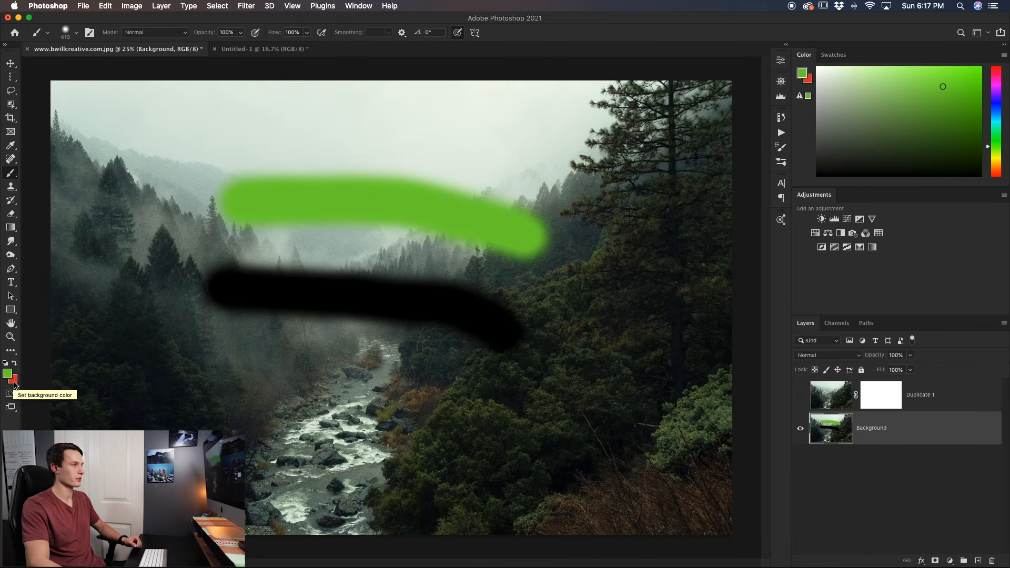
- Set the foreground color to a bright orange with the Color Picker and paint a stroke across the sky
left_click(8, 377)
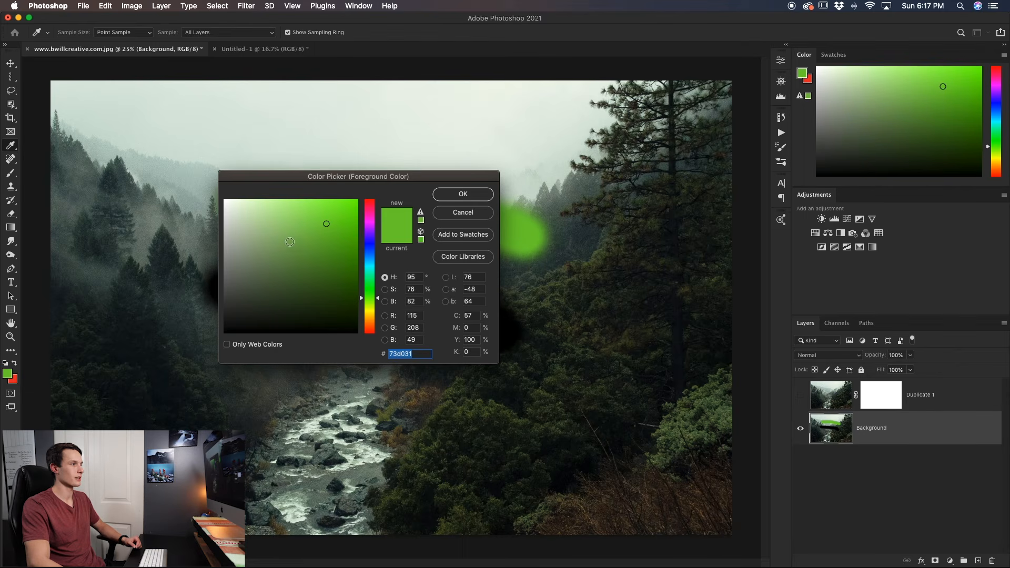
left_click(276, 267)
left_click_drag(276, 267, 266, 282)
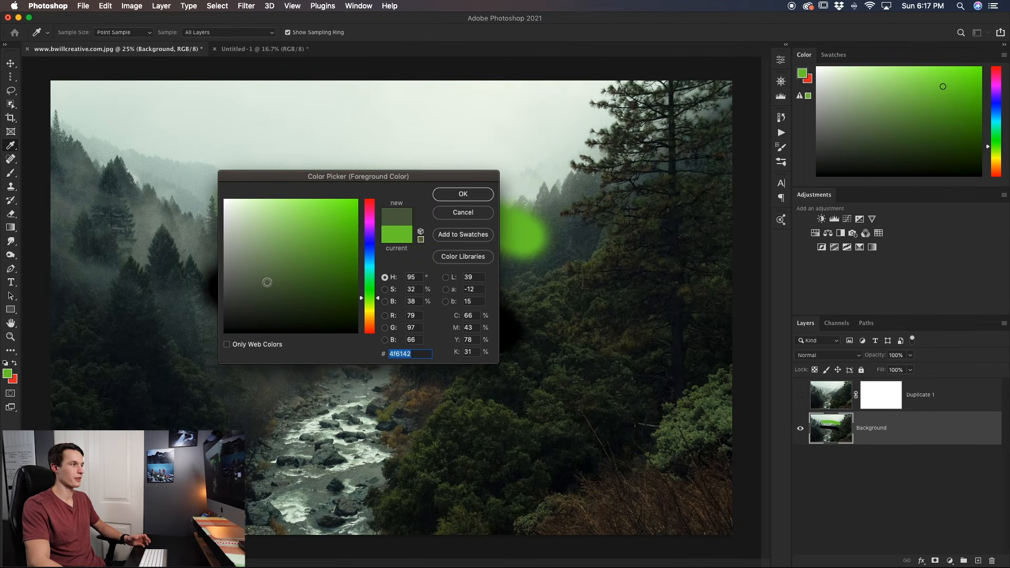
left_click(369, 326)
left_click_drag(324, 229, 334, 213)
left_click(463, 194)
mouse_move(234, 140)
left_mouse_down()
mouse_move(321, 131)
mouse_move(584, 171)
left_mouse_up()
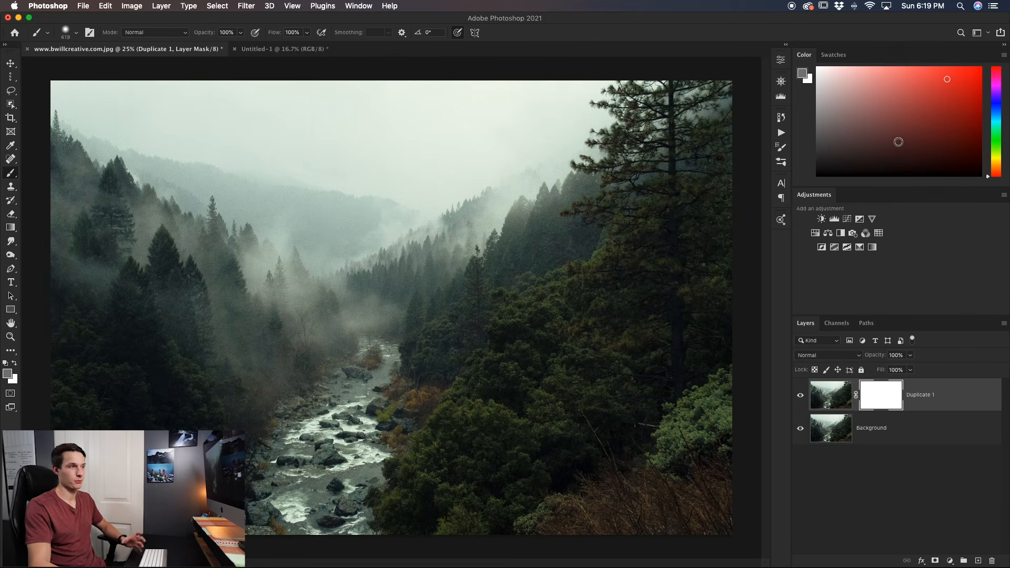
- Try choosing a saturated red with the Duplicate 1 mask active, and paint an orange stroke on that layer's image instead
mouse_move(898, 120)
left_mouse_down()
mouse_move(901, 133)
mouse_move(976, 73)
left_mouse_up()
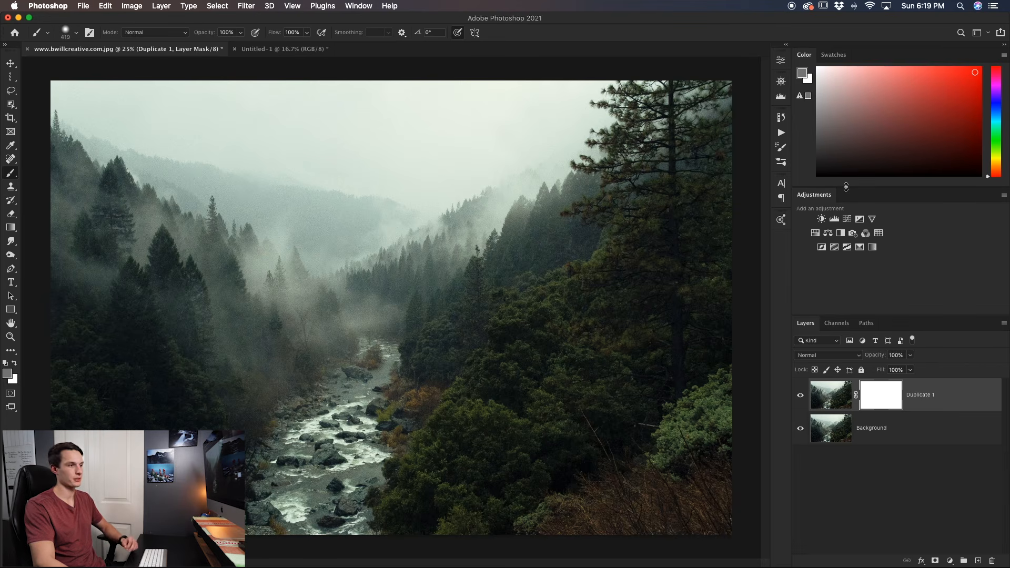
left_click(839, 404)
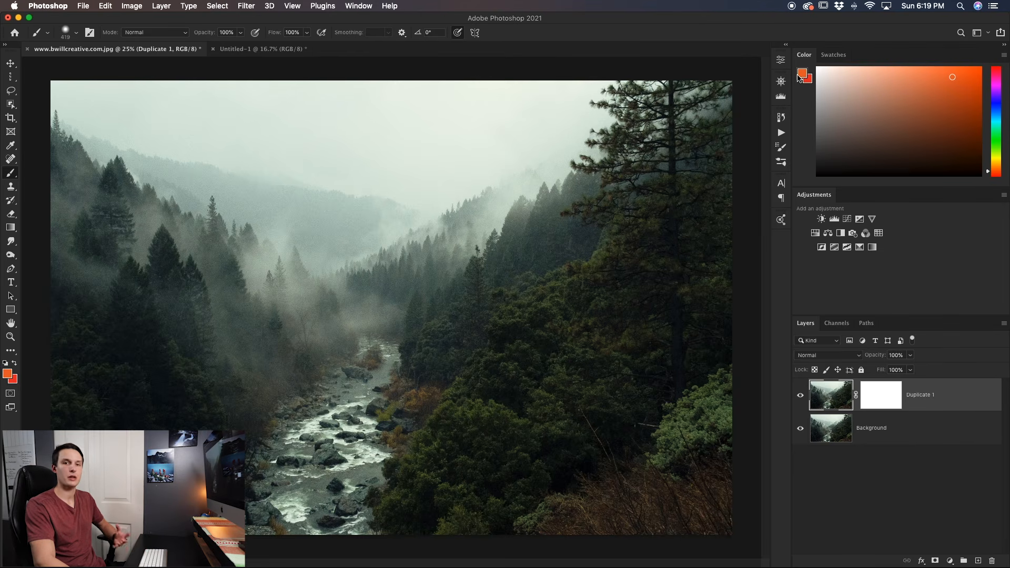
mouse_move(215, 255)
left_mouse_down()
mouse_move(311, 257)
mouse_move(414, 285)
mouse_move(468, 283)
left_mouse_up()
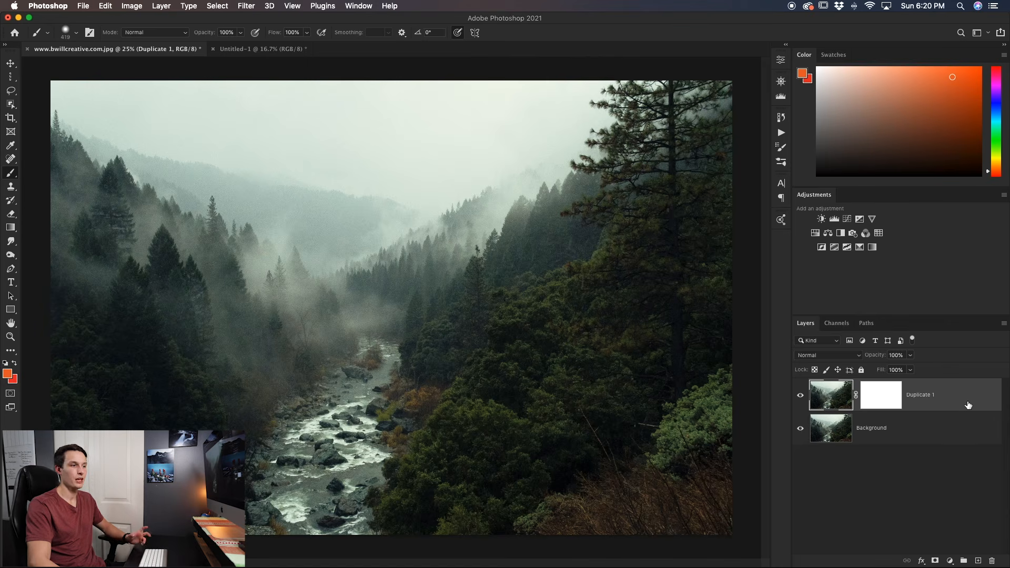
- Test painting on the Duplicate 1 layer while it is fully locked, and again with an orange stroke after unlocking it
left_click(861, 370)
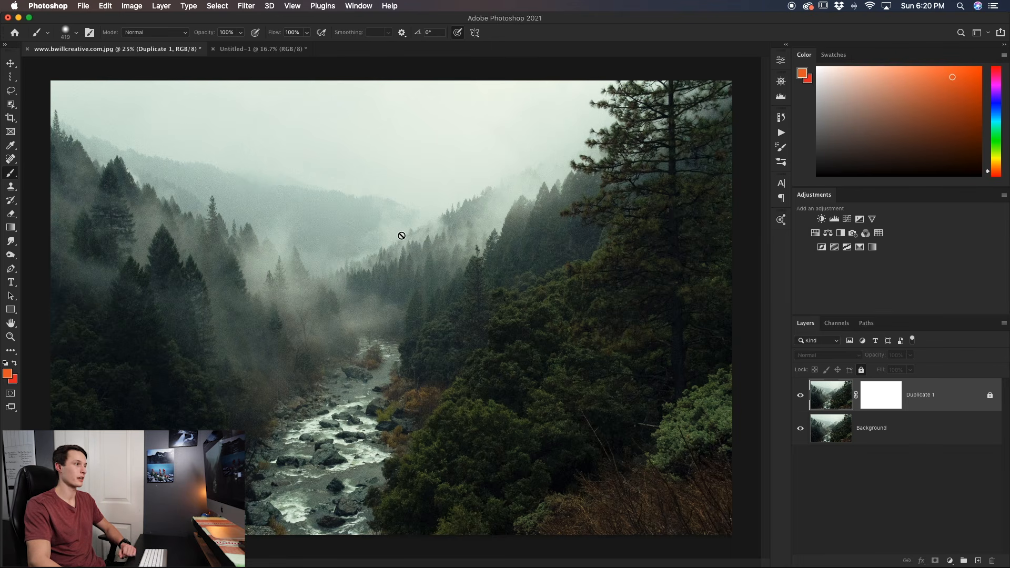
left_click(443, 263)
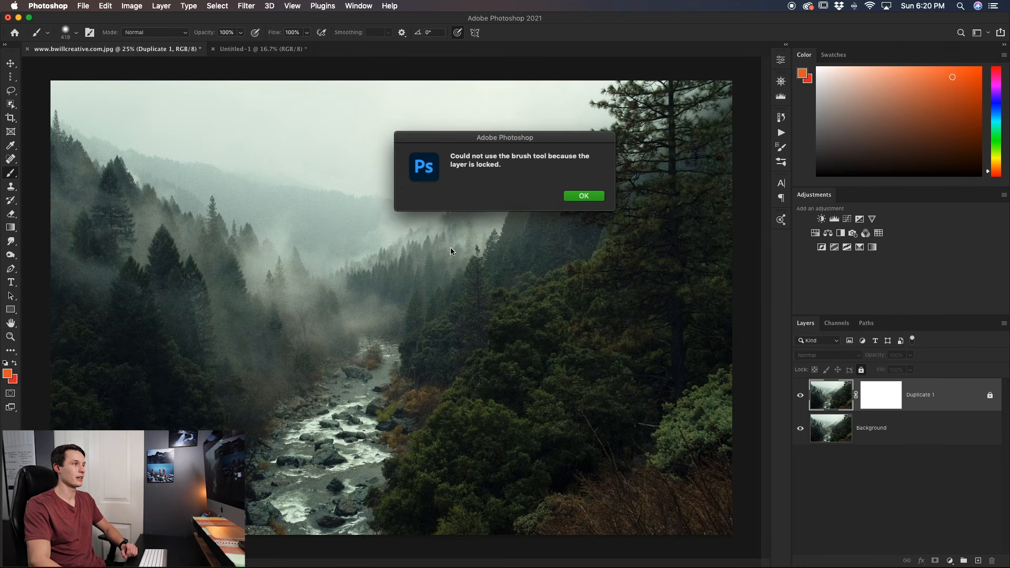
left_click(588, 198)
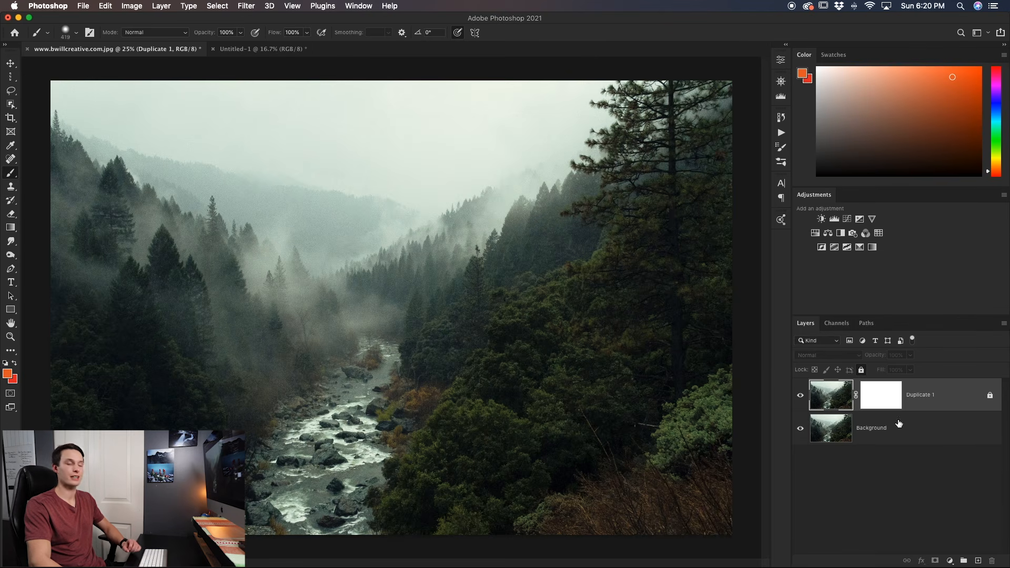
left_click(990, 398)
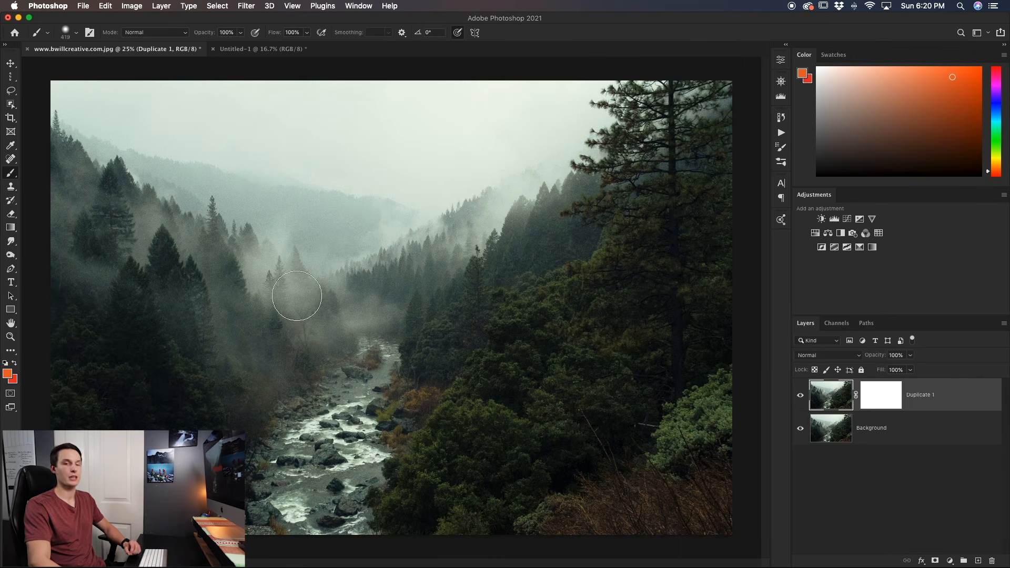
left_click_drag(293, 294, 555, 304)
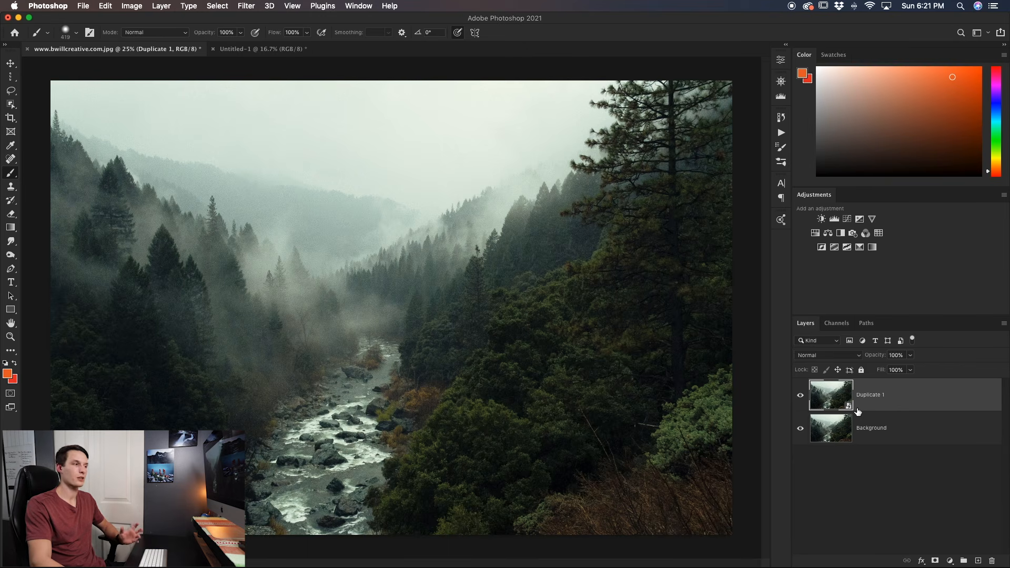
- Try to paint on the Duplicate 1 smart object and cancel rasterizing it
left_click(384, 292)
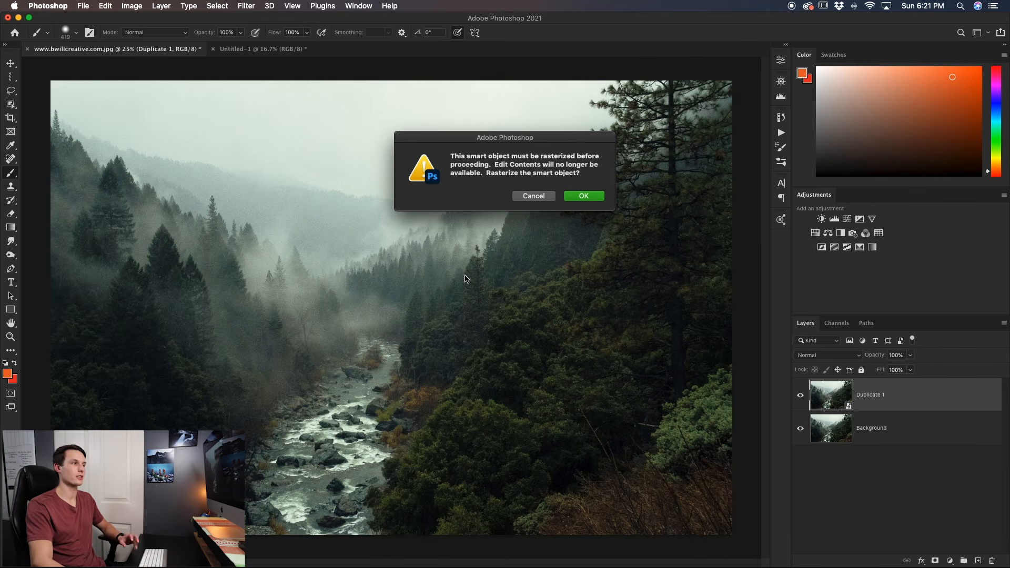
left_click(518, 196)
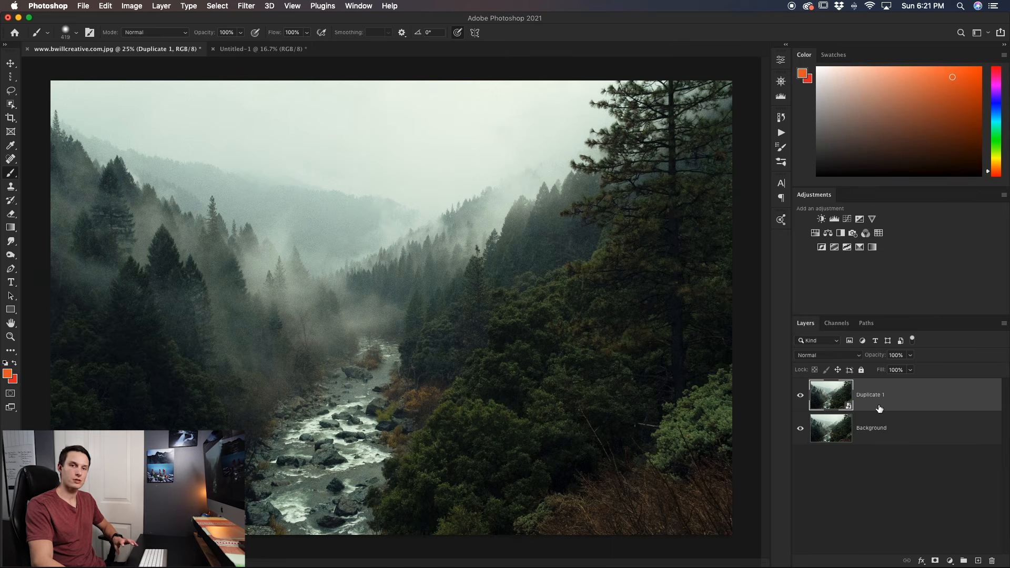
- Add a new blank layer above Duplicate 1, and paint and undo an orange test stroke on it
left_click(978, 562)
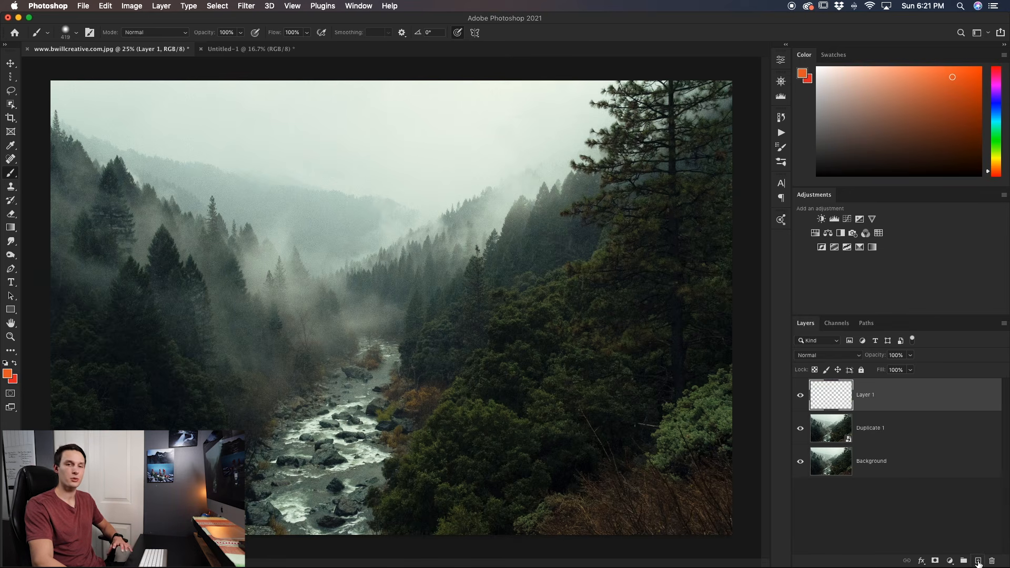
mouse_move(225, 303)
left_mouse_down()
mouse_move(445, 322)
mouse_move(492, 315)
left_mouse_up()
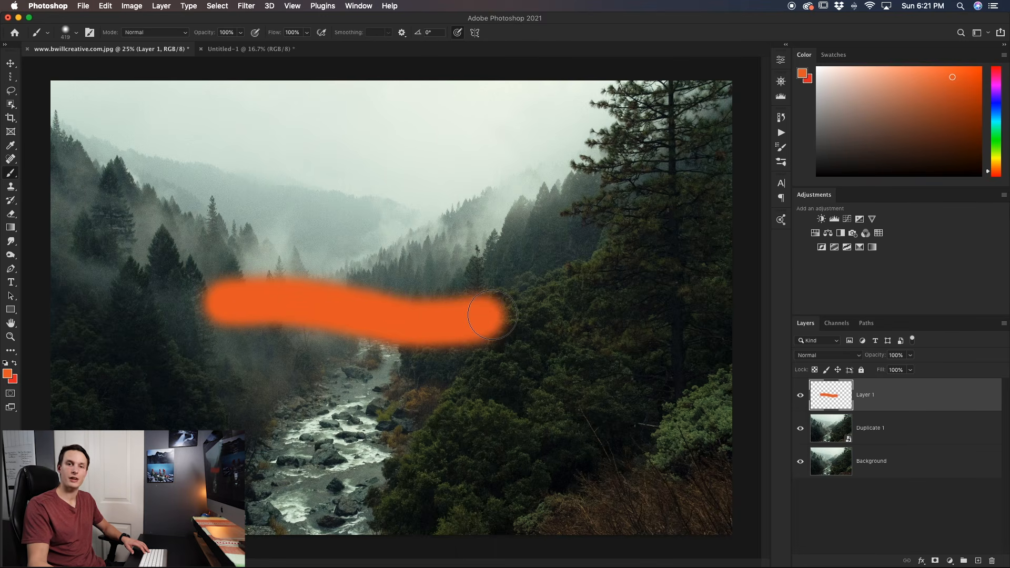
key("super+z")
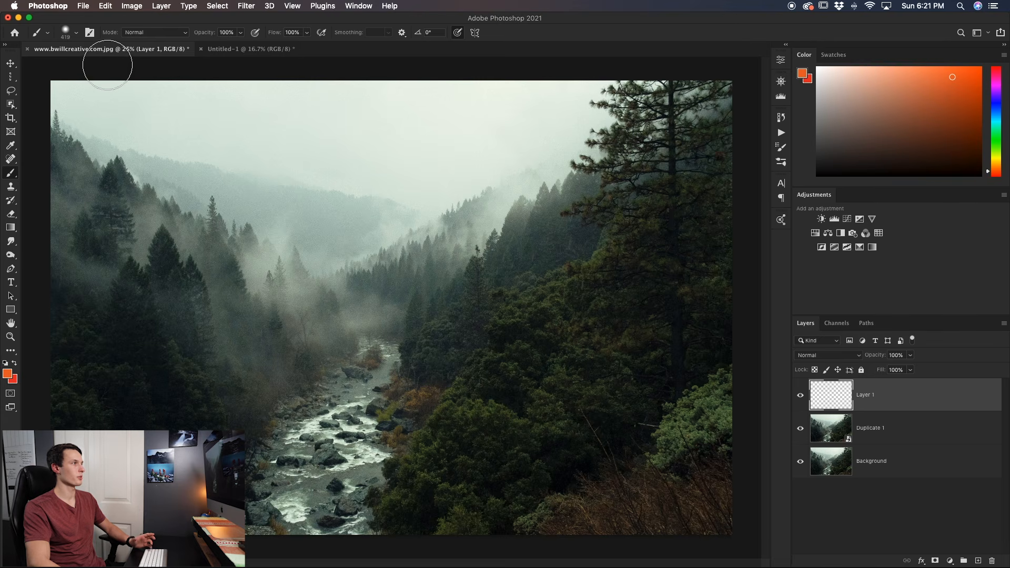
- Reset the Brush tool to its default settings through the tool presets
left_click(48, 33)
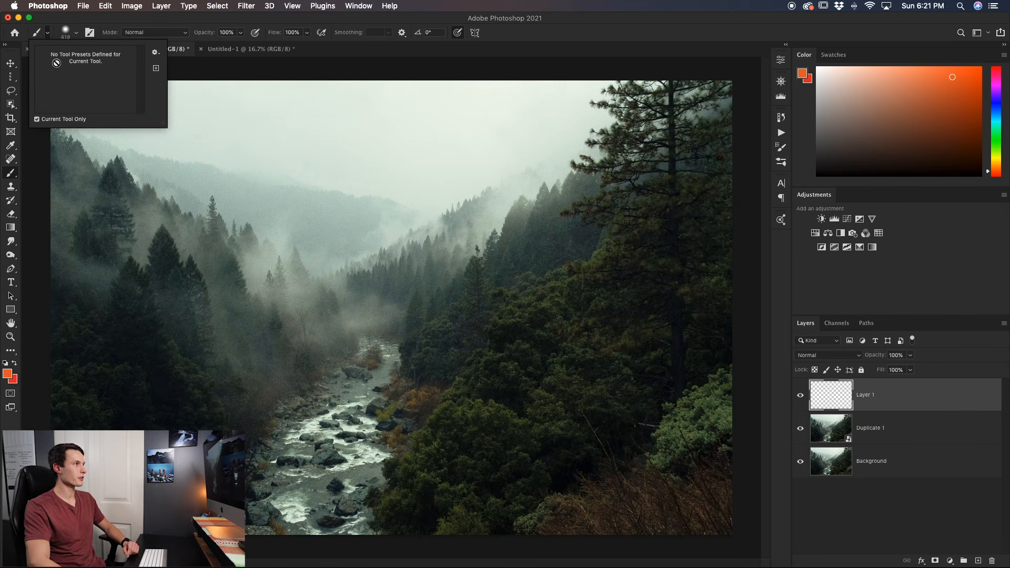
left_click(156, 52)
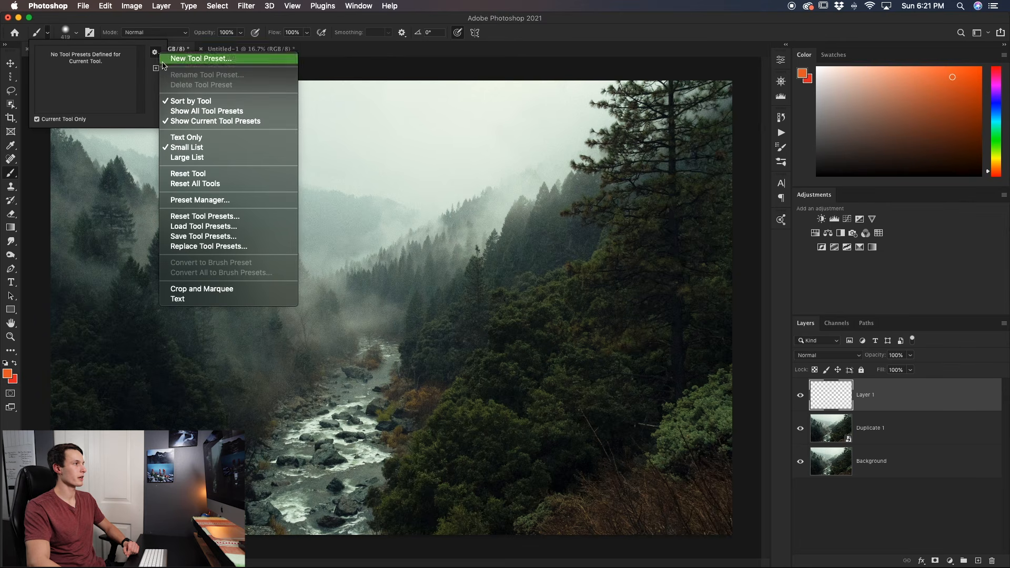
left_click(216, 173)
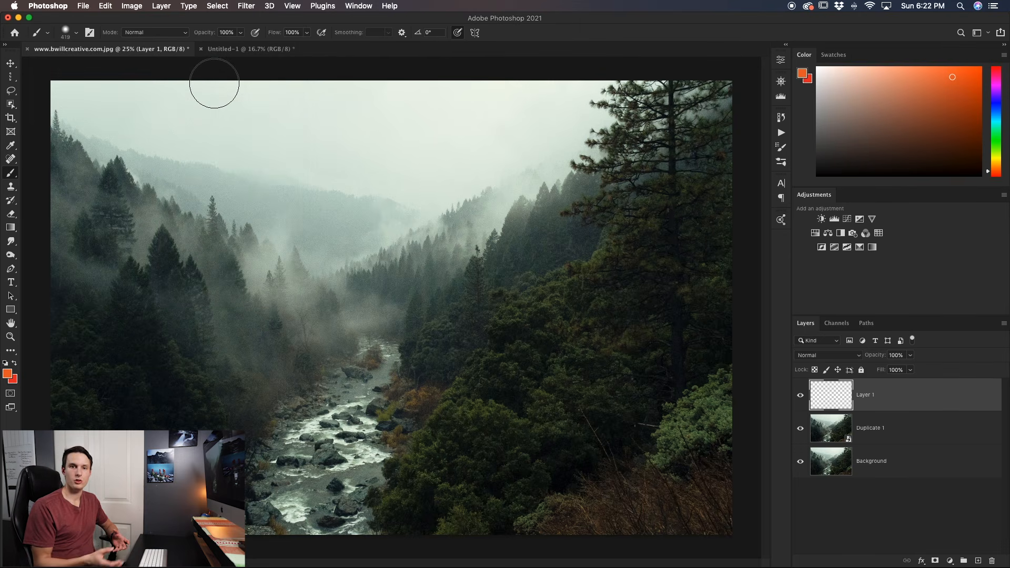